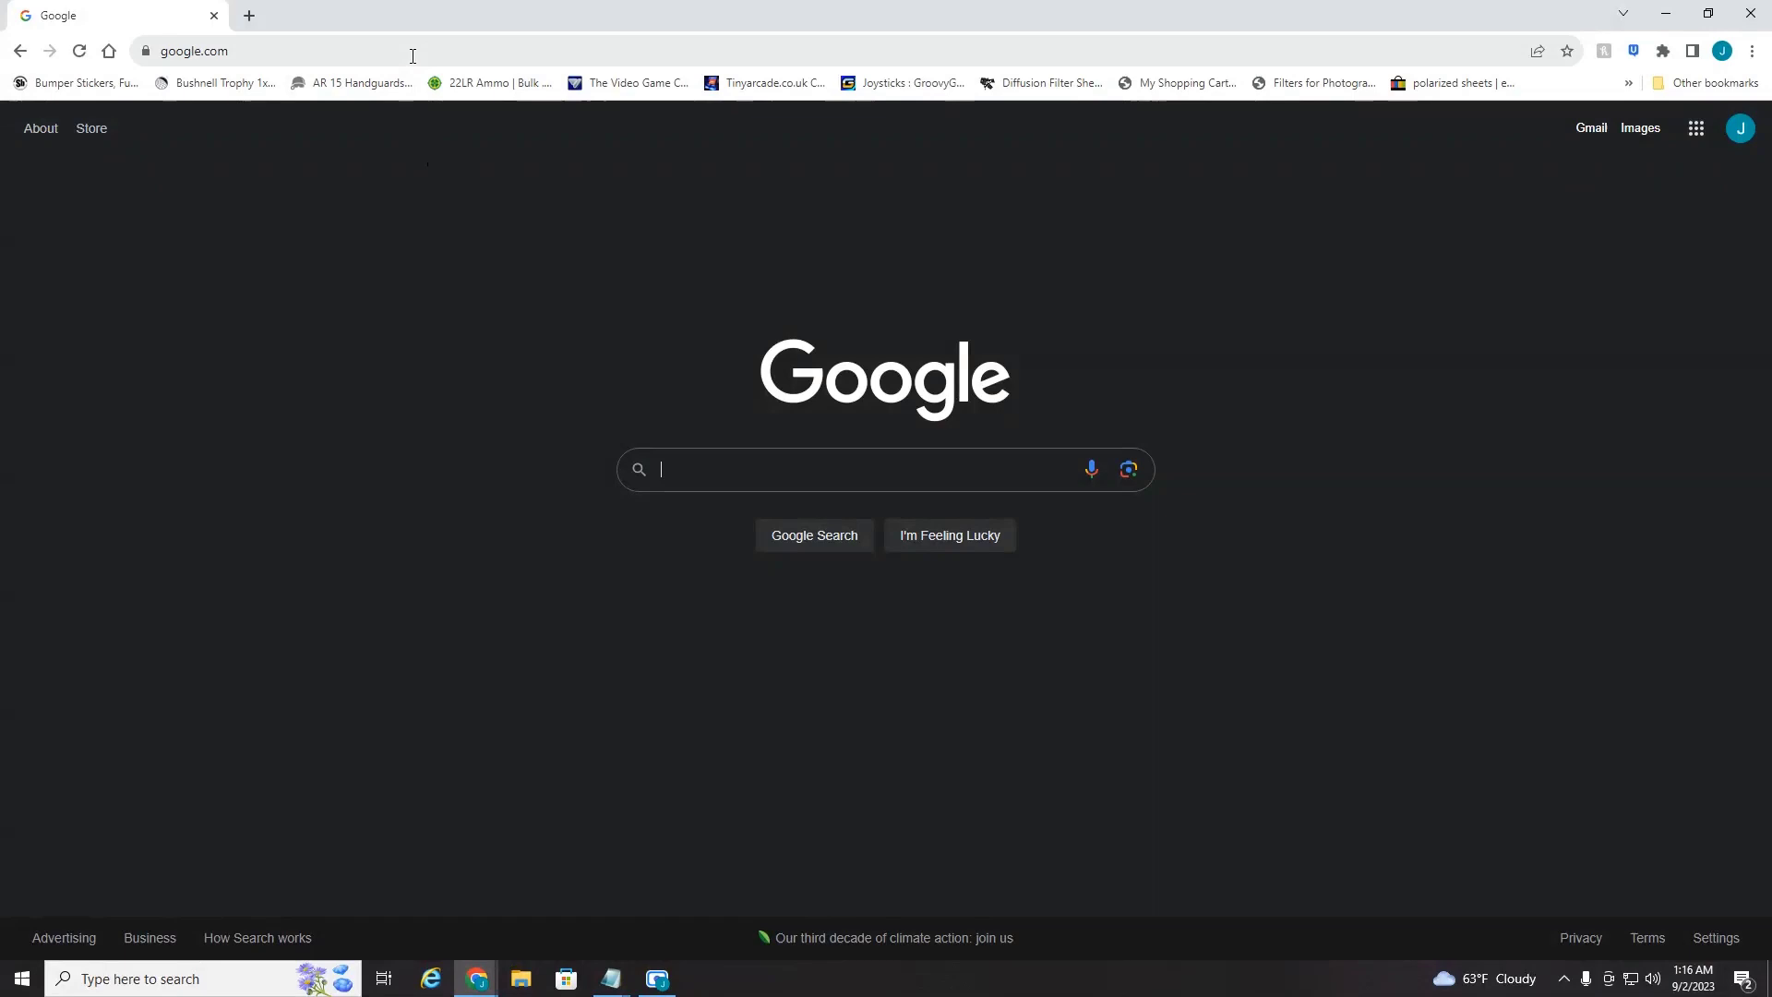
Load seattle.craigslist.org in Chrome via the address bar autocomplete
{"action": "left_click", "coordinate": [383, 52]}
{"action": "type", "text": "seattle"}
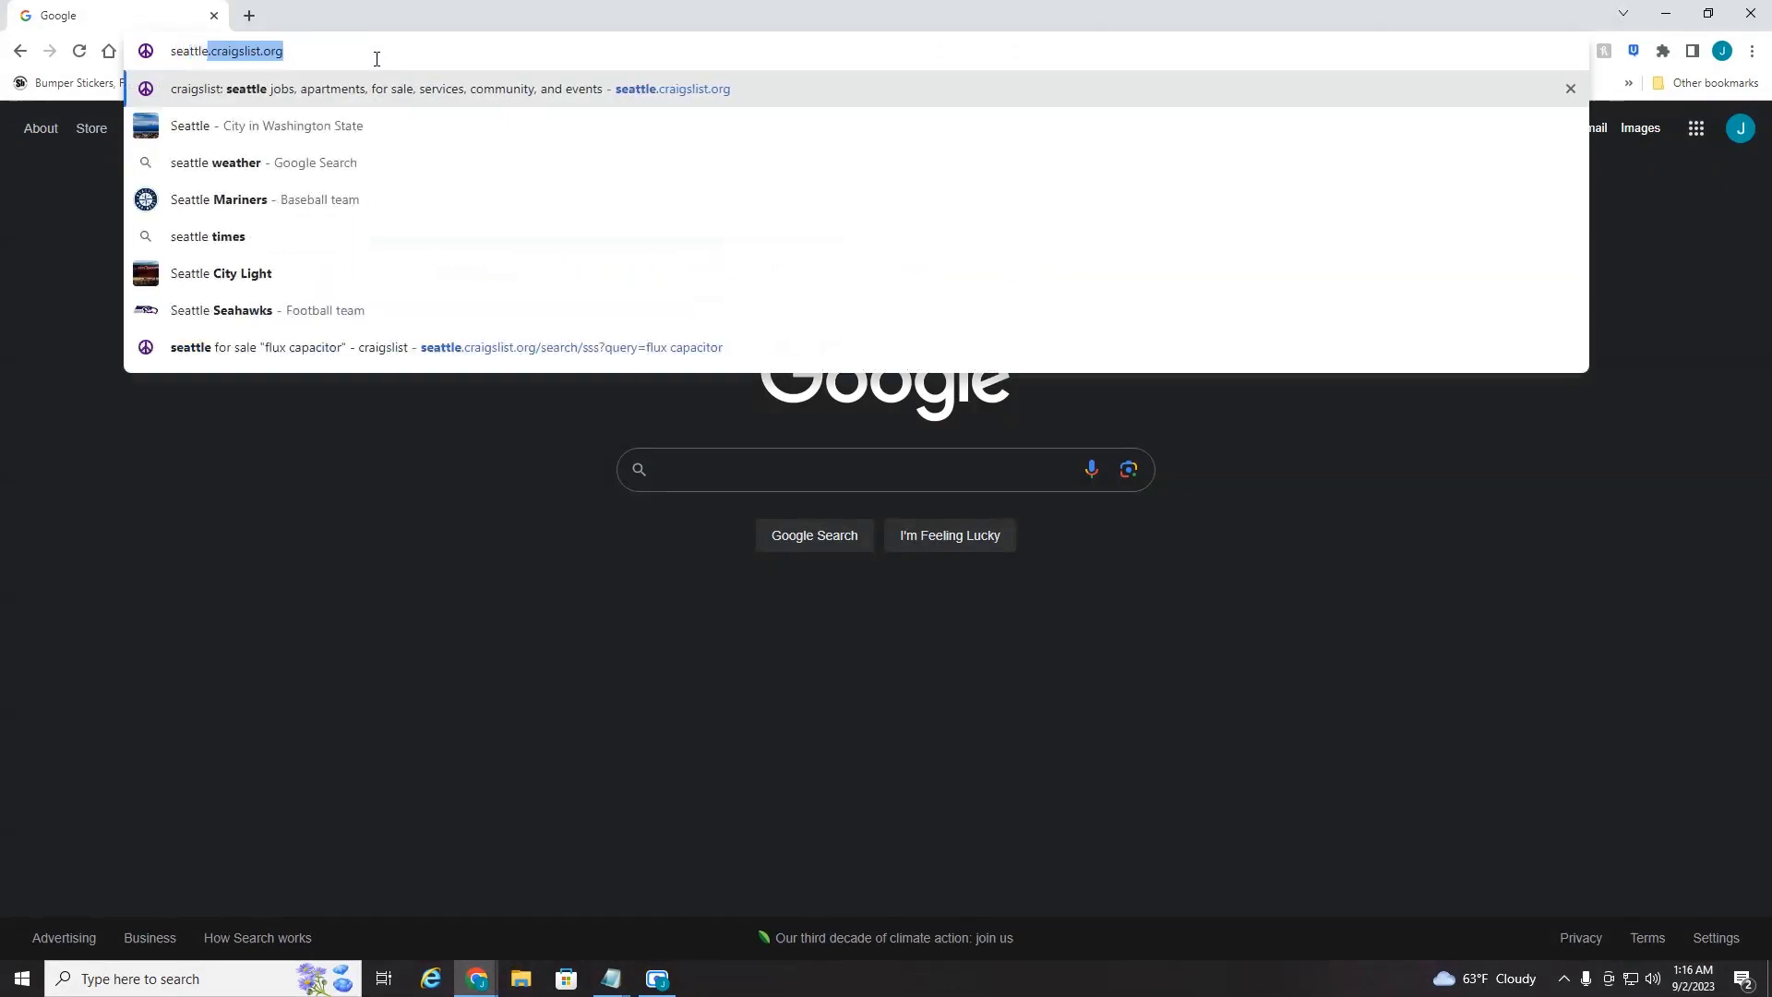
{"action": "key", "text": "Return"}
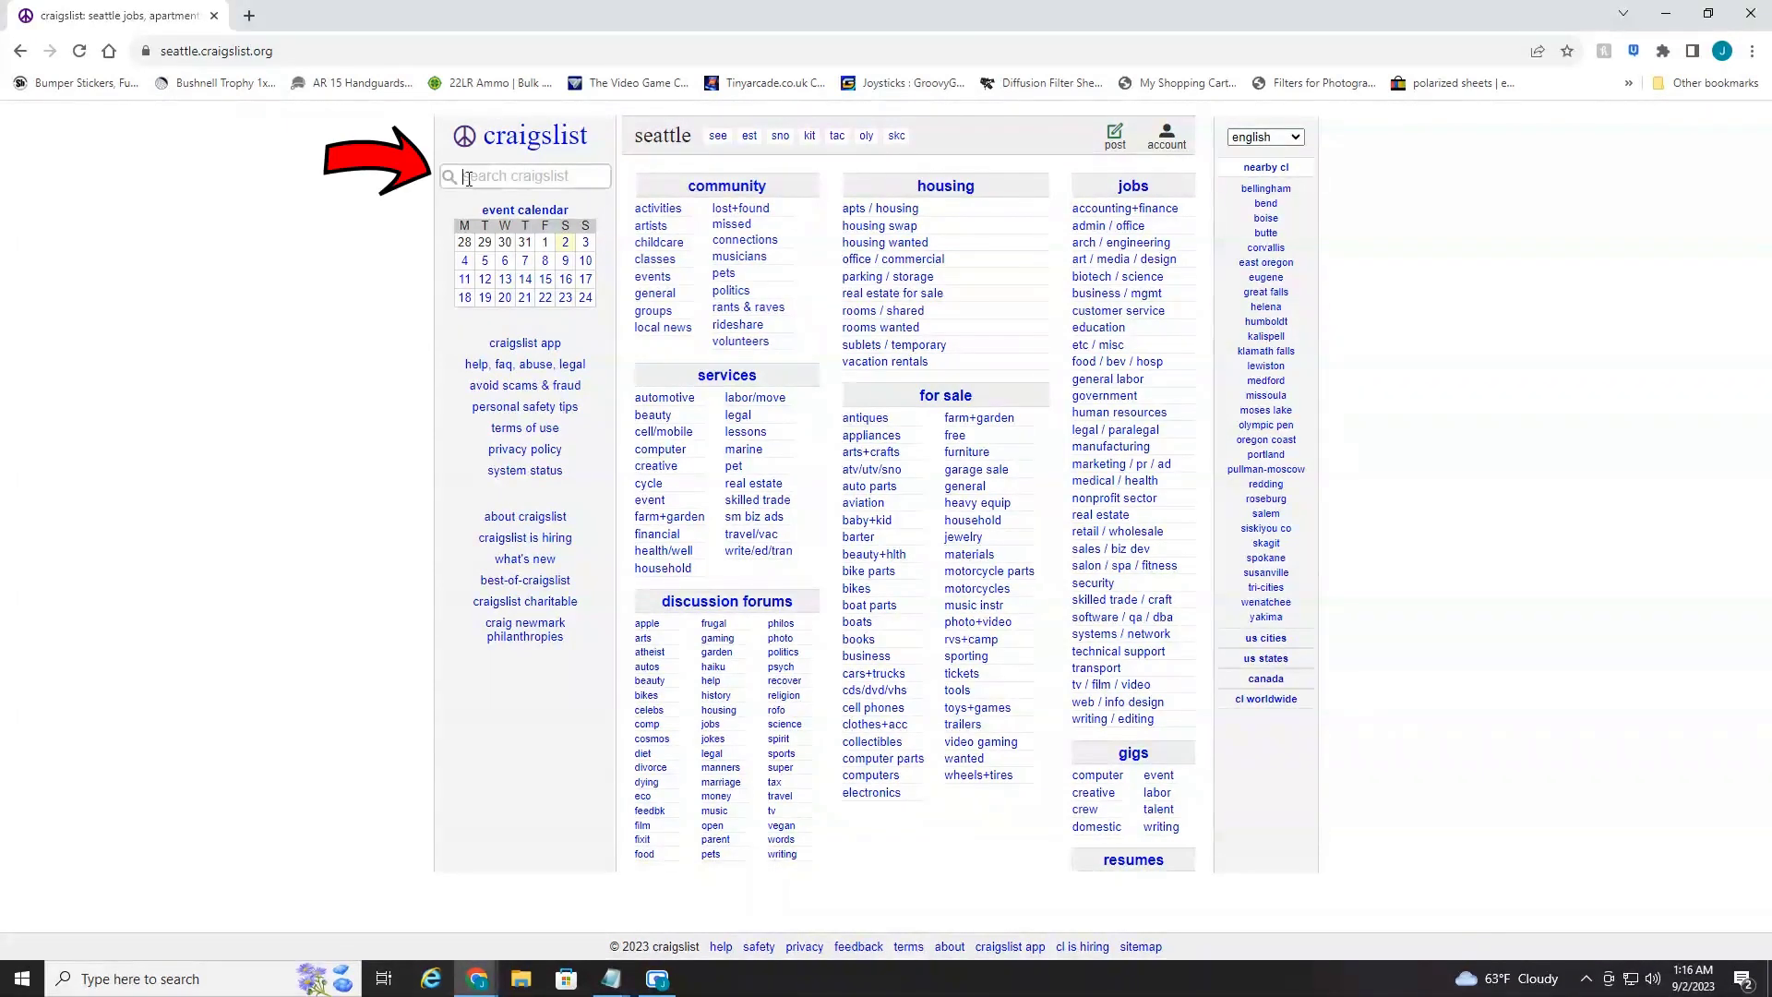
Search Seattle for-sale listings for 'flux capacitor', which finds no postings
{"action": "left_click", "coordinate": [458, 181]}
{"action": "type", "text": "flux"}
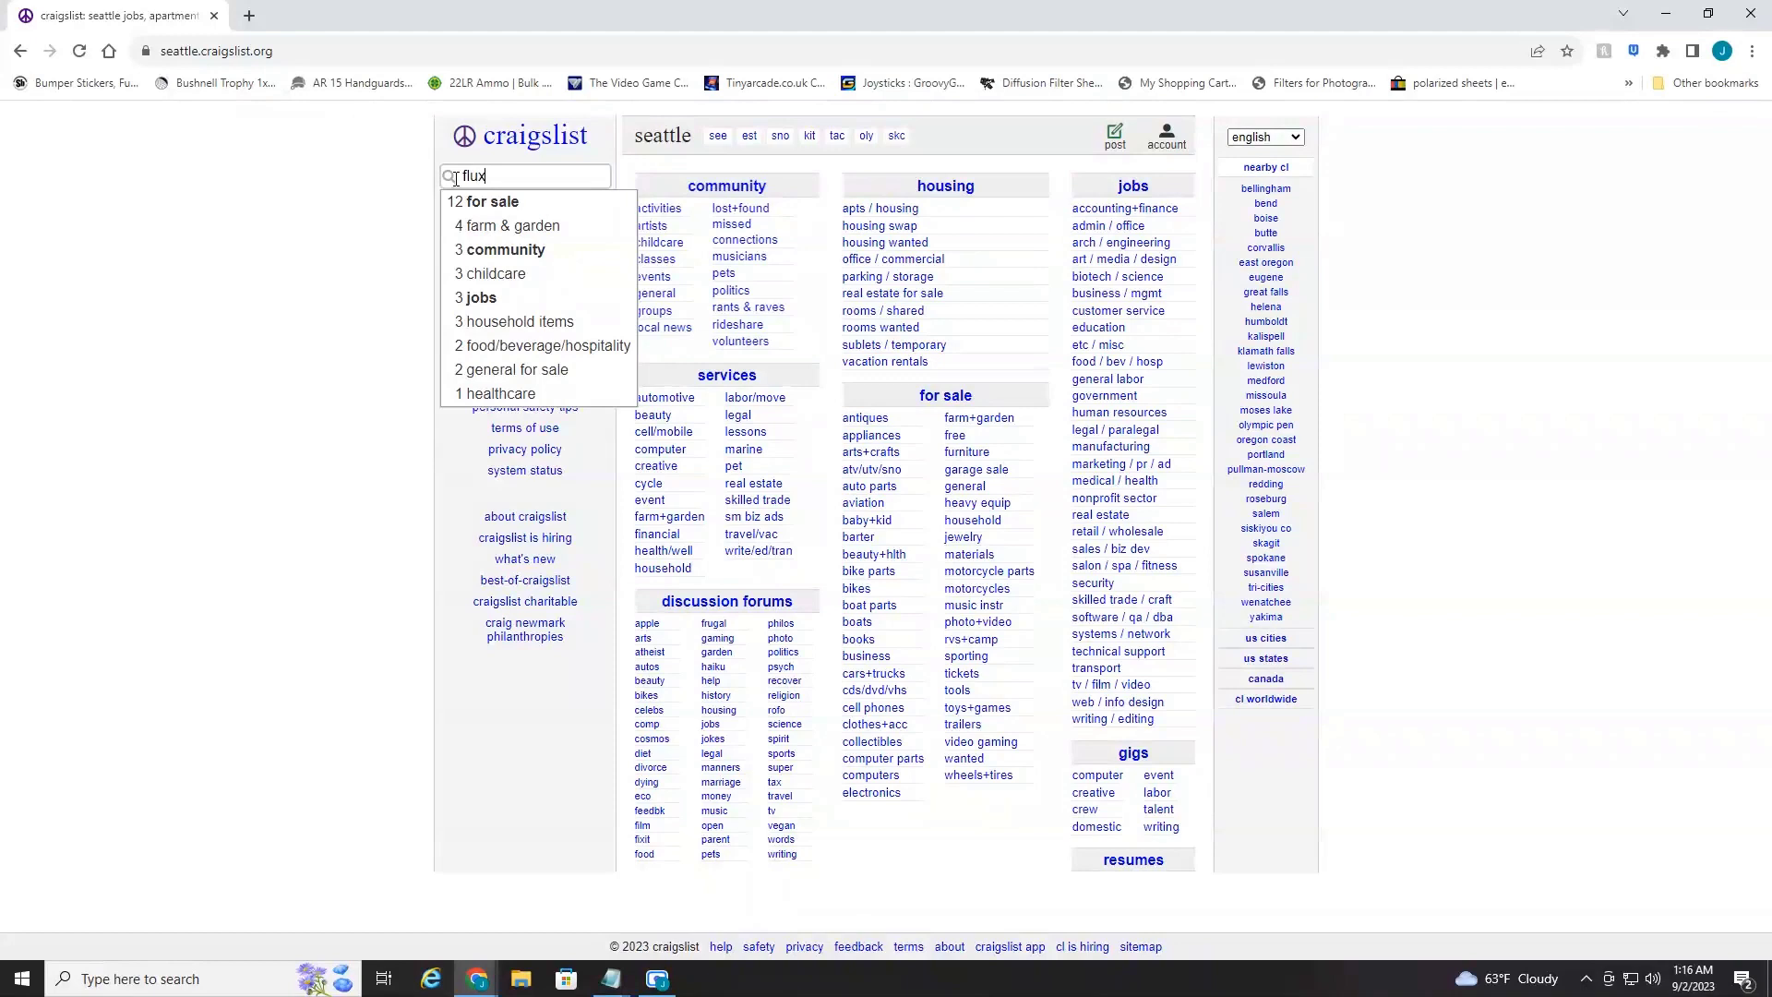
{"action": "type", "text": " capa"}
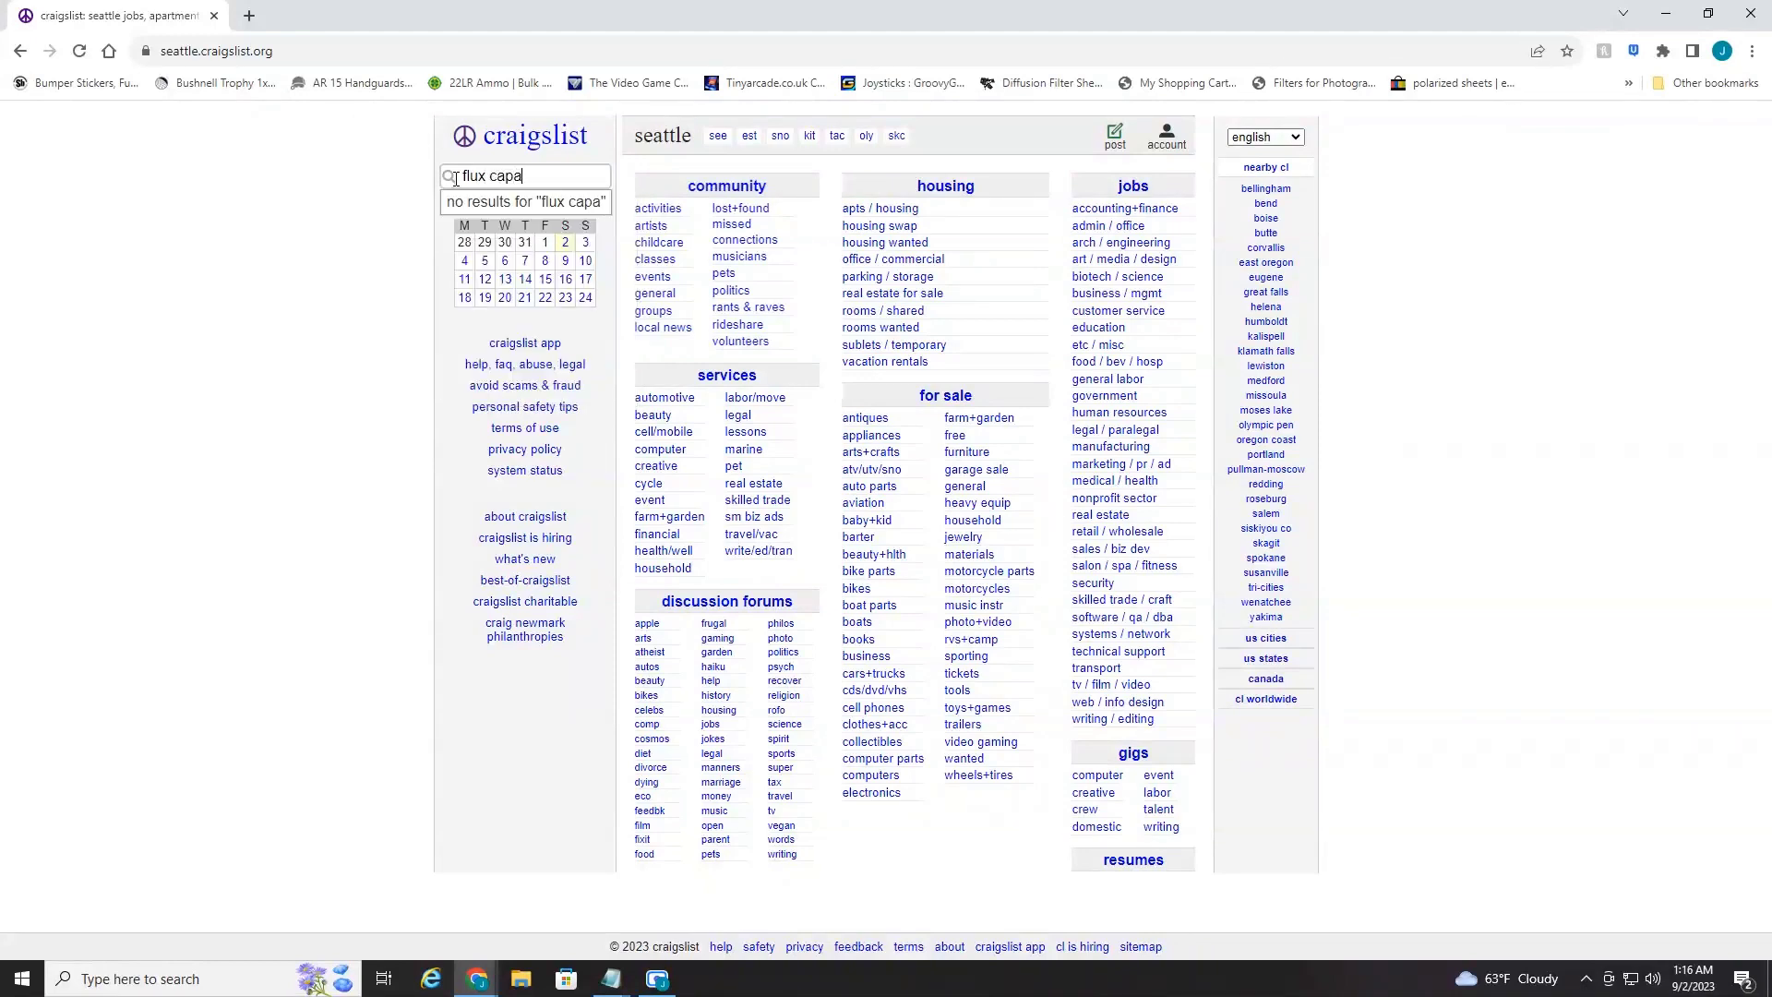
{"action": "type", "text": "citor"}
{"action": "key", "text": "Return"}
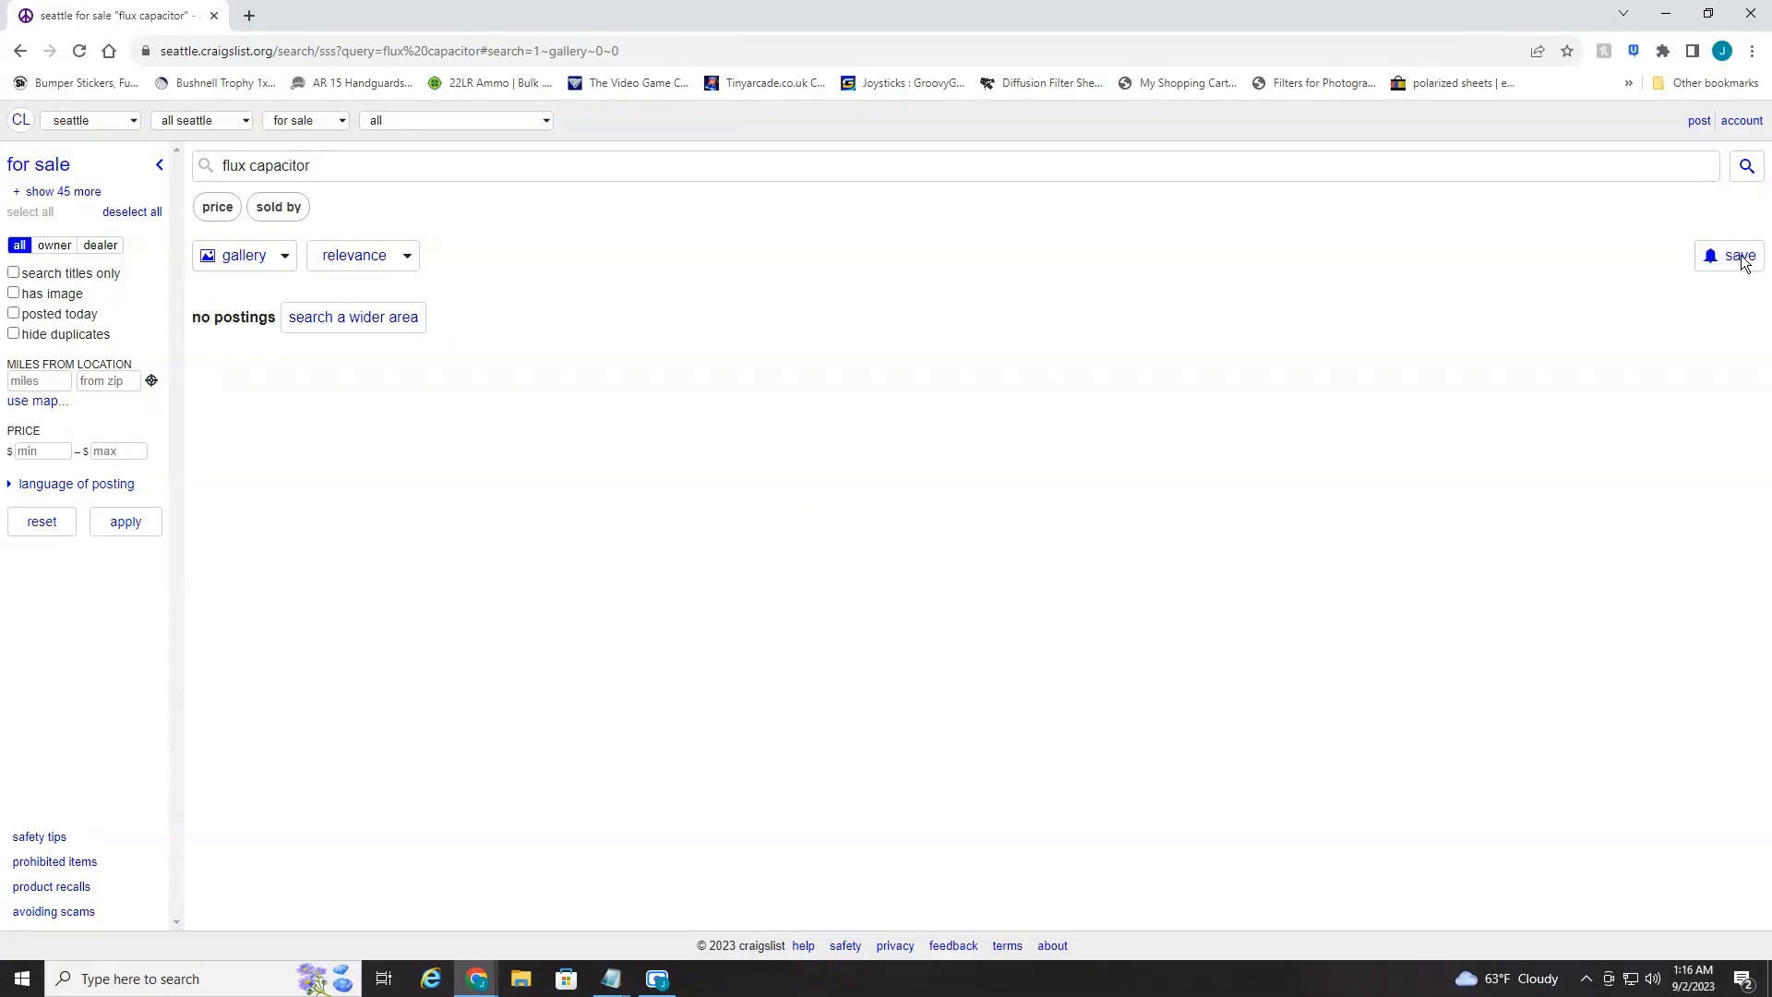
Save the 'flux capacitor' search and tick its email alert and mobile notification boxes
{"action": "left_click", "coordinate": [1739, 256]}
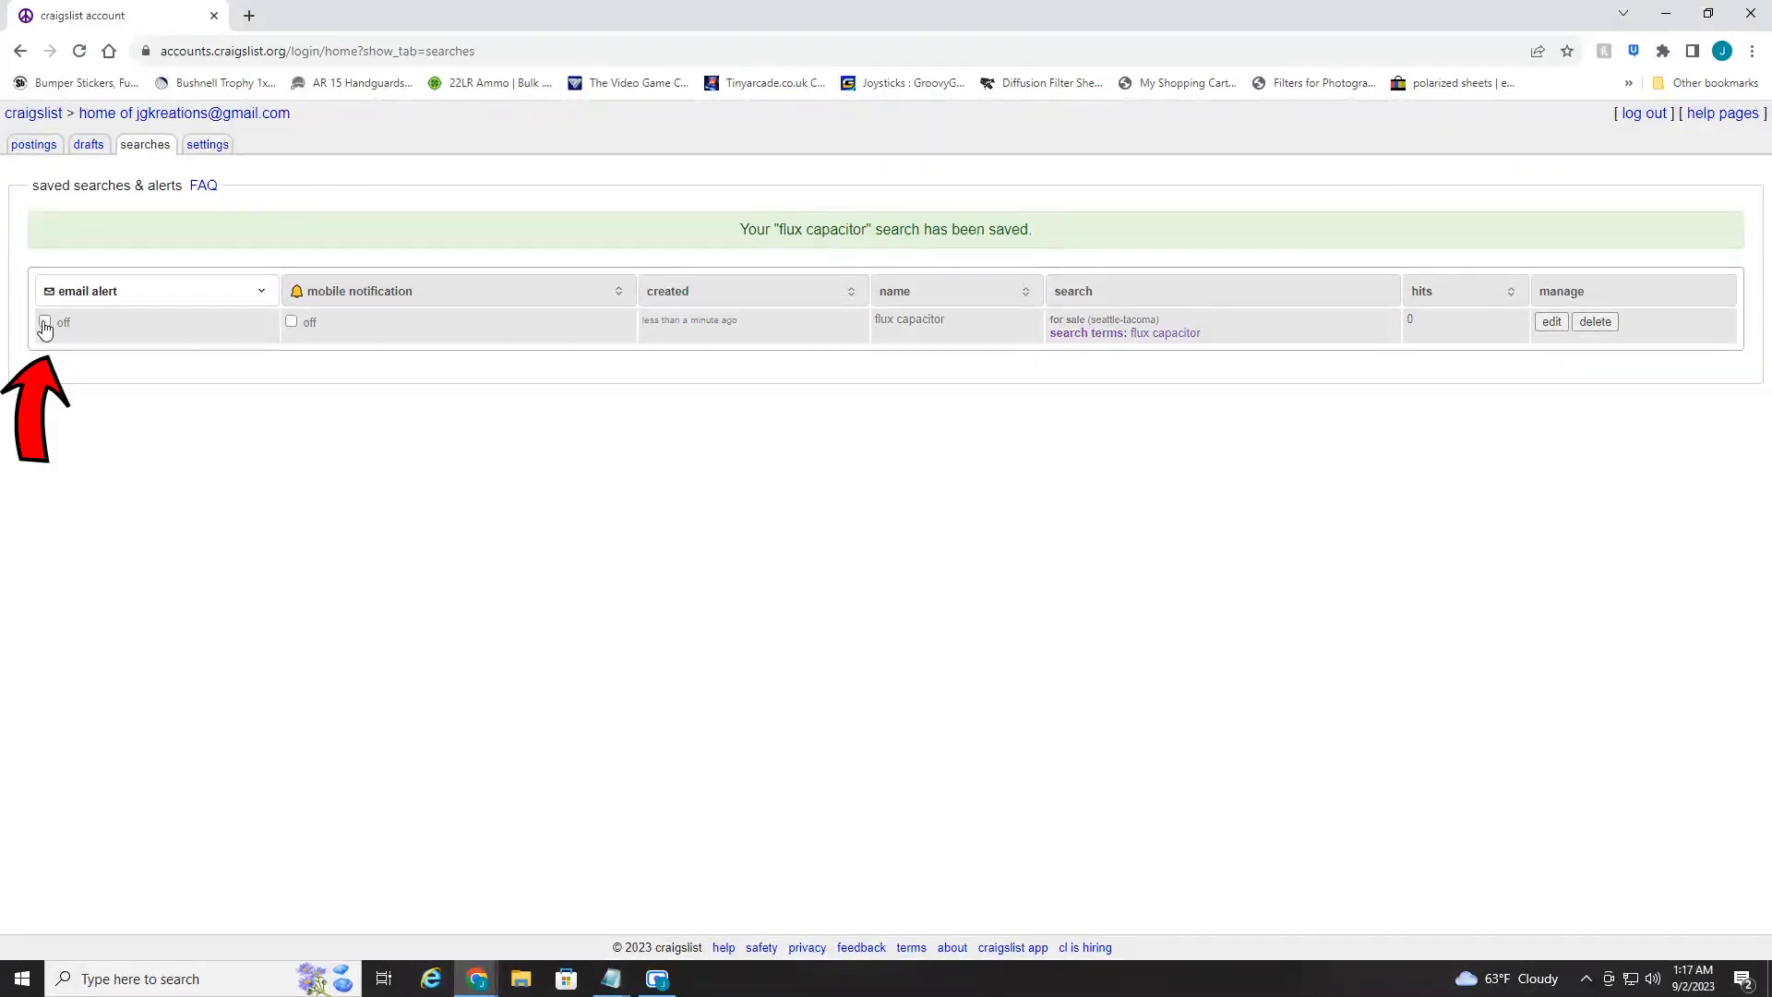
{"action": "left_click", "coordinate": [44, 323]}
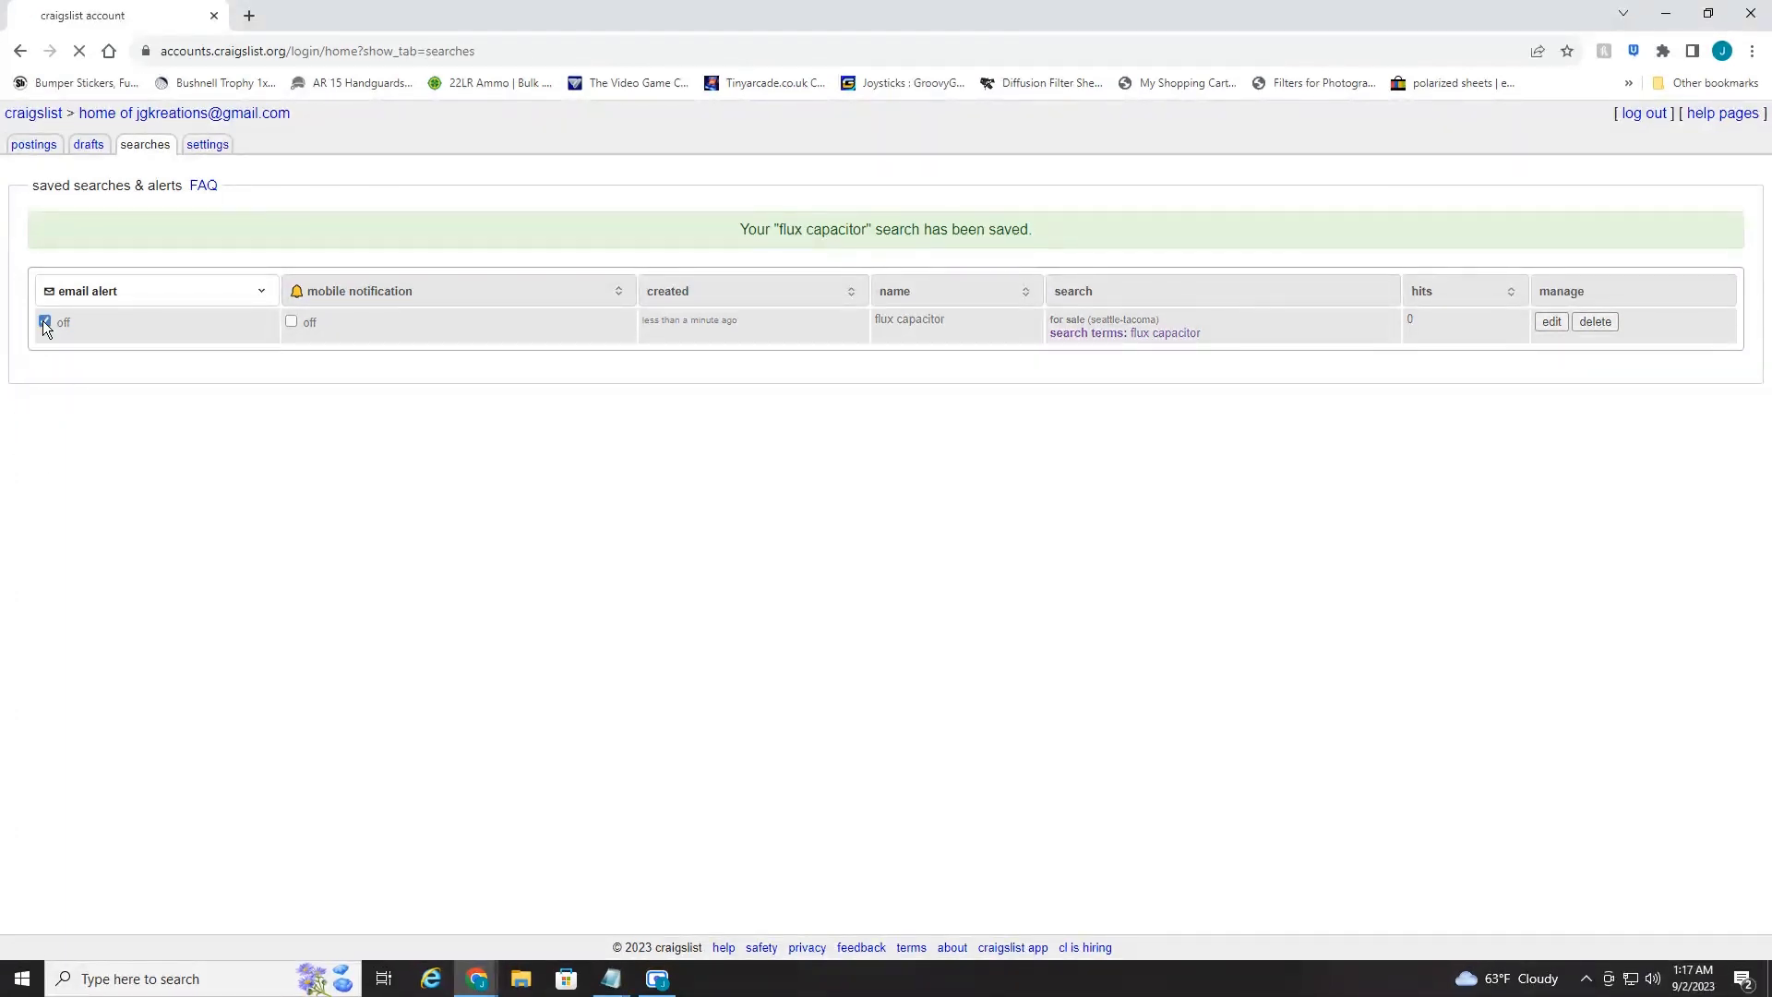
{"action": "left_click", "coordinate": [291, 323]}
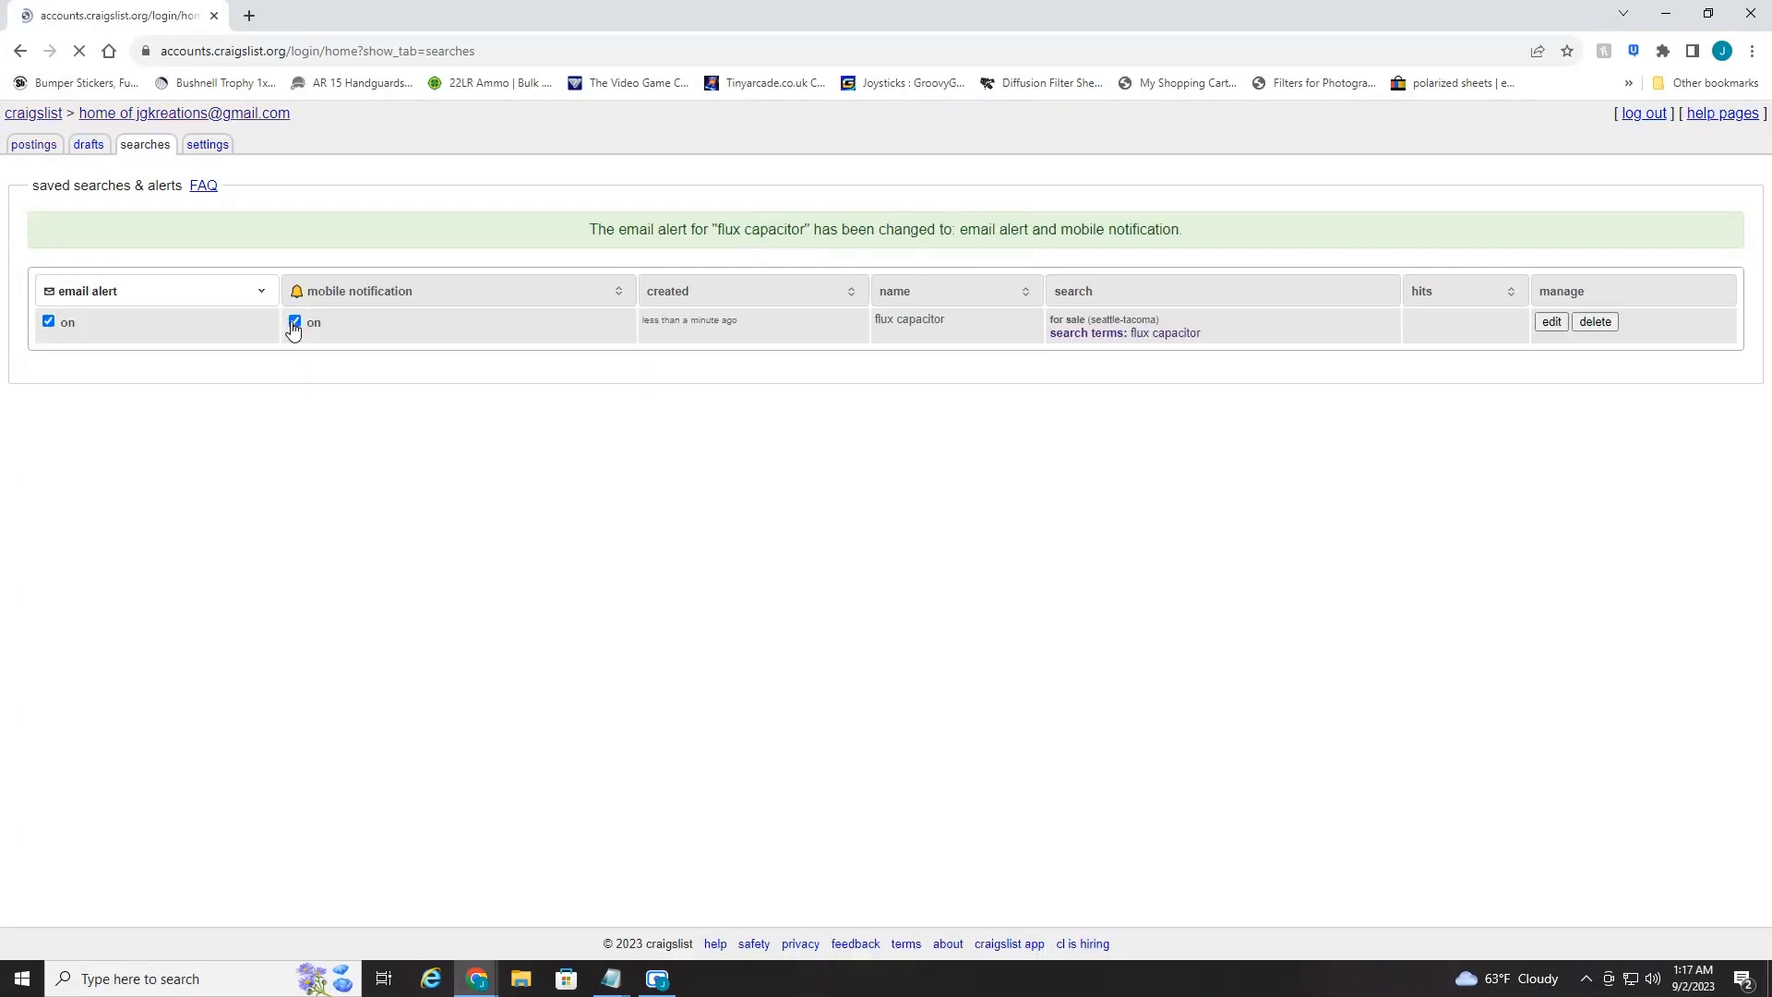